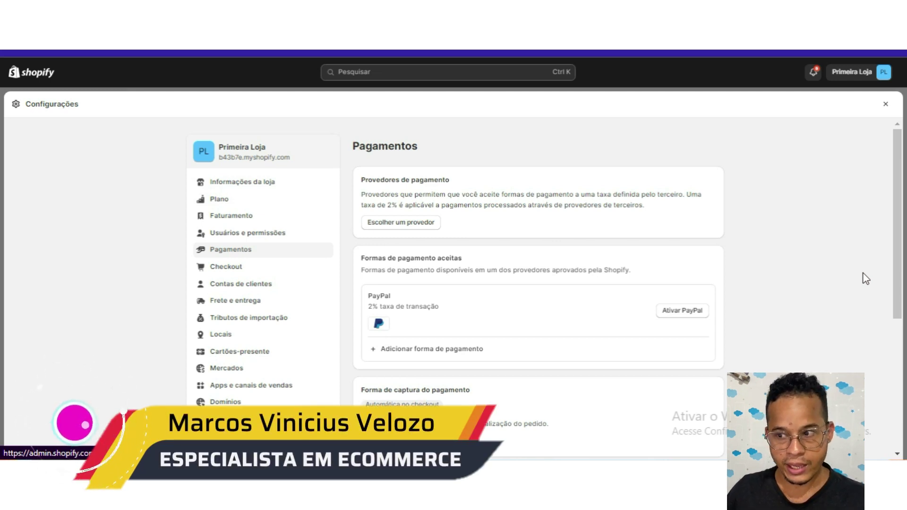
# Open the store information settings and set the store currency to Euro (EUR)
pyautogui.click(285, 185)
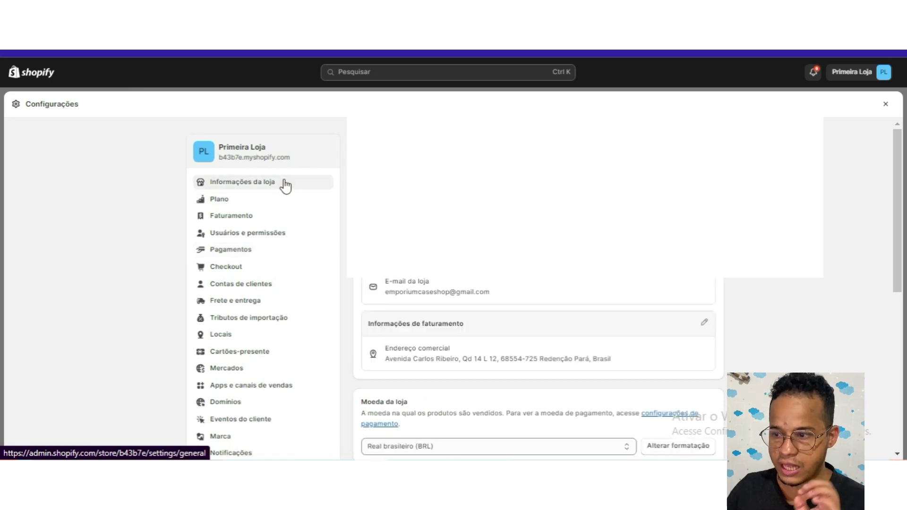
pyautogui.scroll(-6, 859, 303)
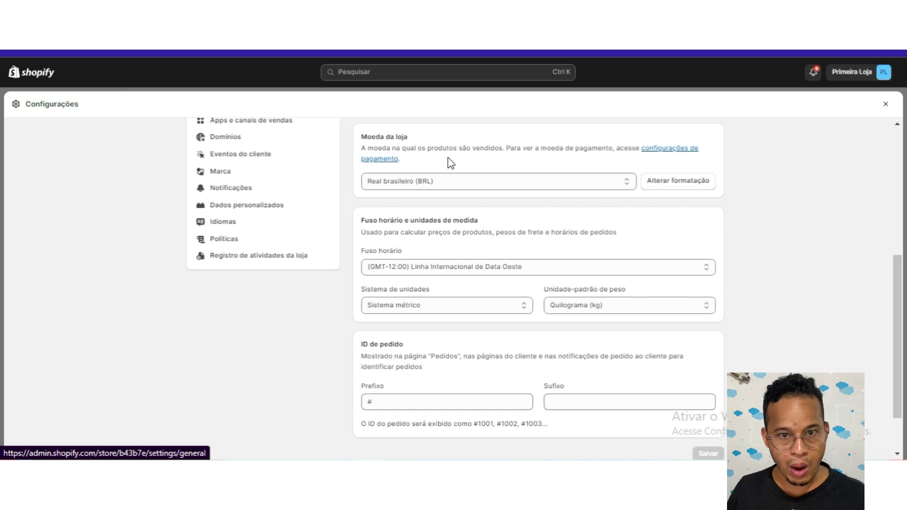
pyautogui.click(429, 183)
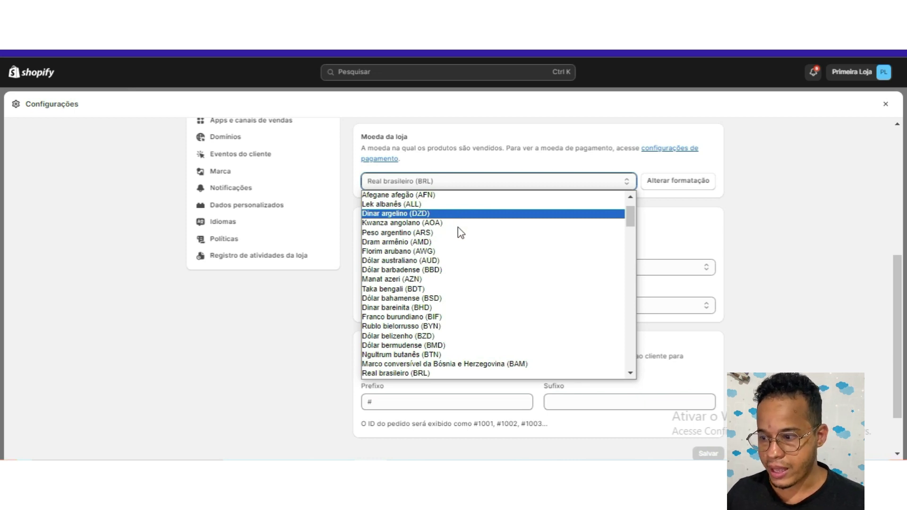
pyautogui.scroll(1, 473, 305)
pyautogui.scroll(1, 473, 309)
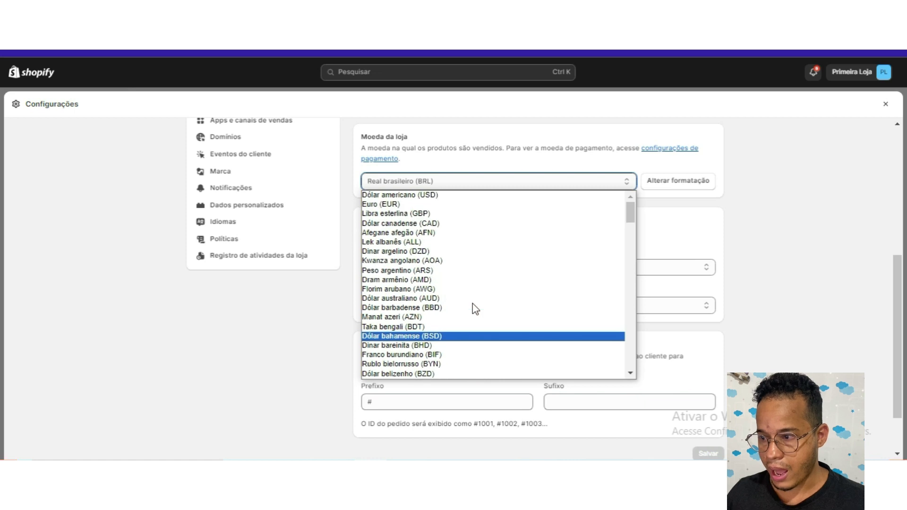
pyautogui.click(425, 203)
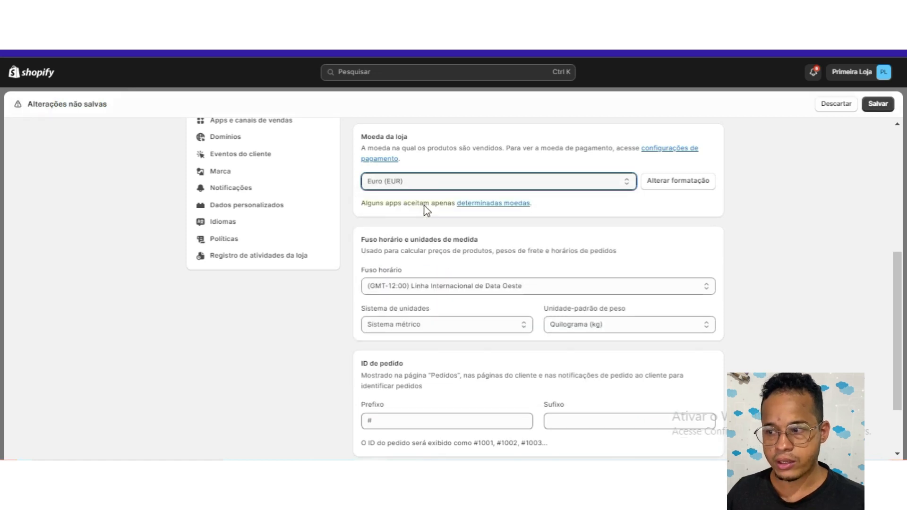
# Change the store currency to Dólar americano (USD) and save the store information
pyautogui.click(434, 183)
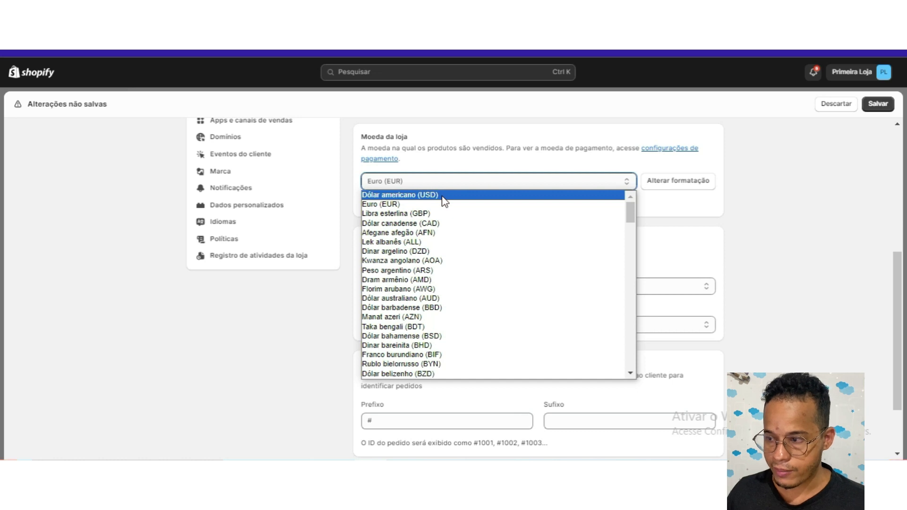
pyautogui.click(443, 195)
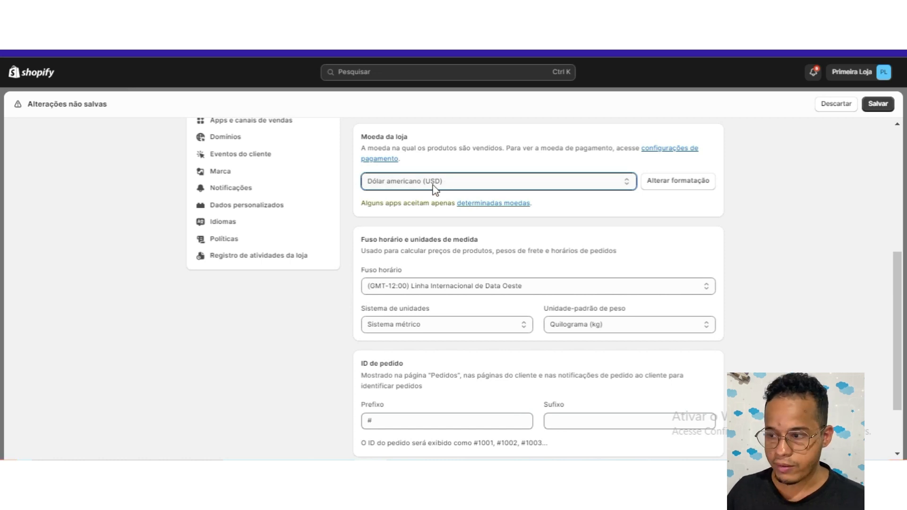
pyautogui.scroll(2, 415, 307)
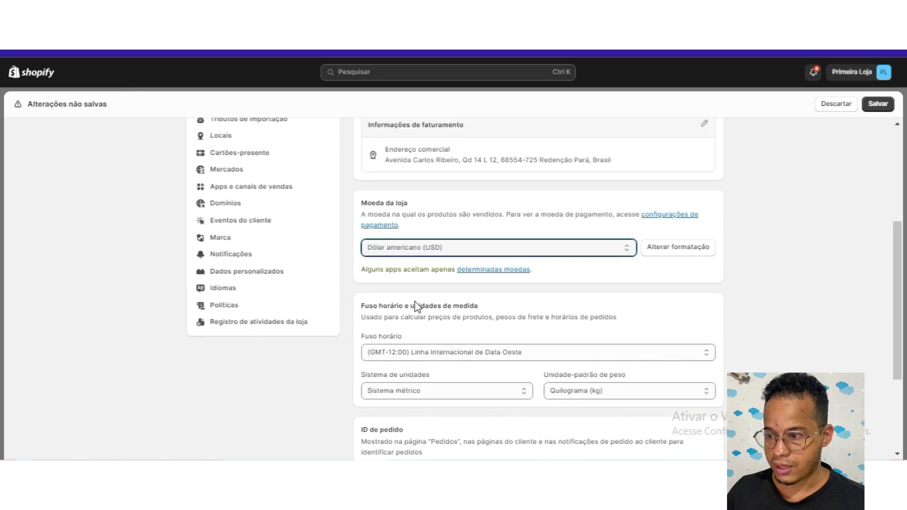
pyautogui.scroll(5, 376, 317)
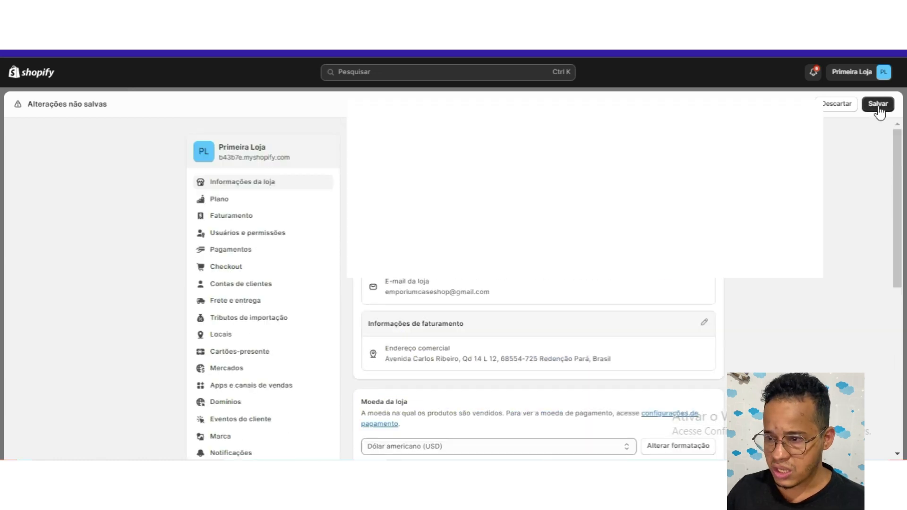
pyautogui.click(878, 106)
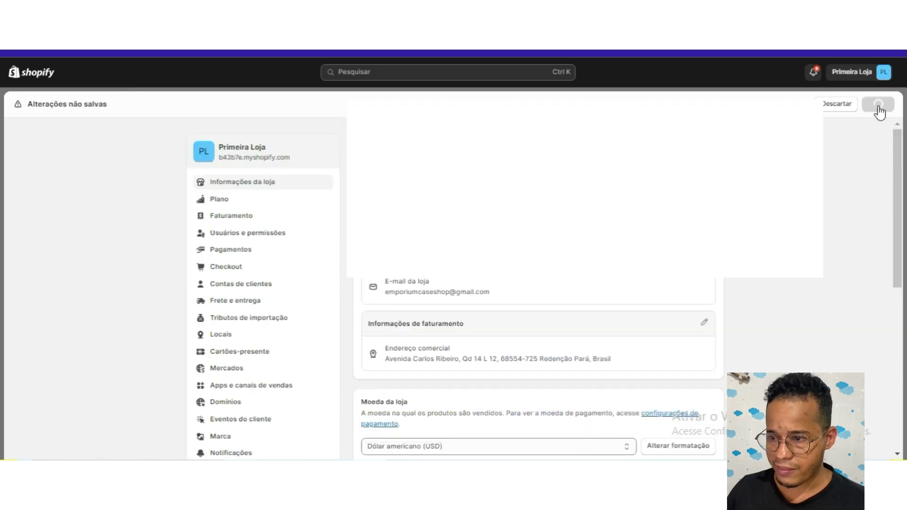
# Look through the external payment providers, and check the saved store currency in the store information settings
pyautogui.click(252, 259)
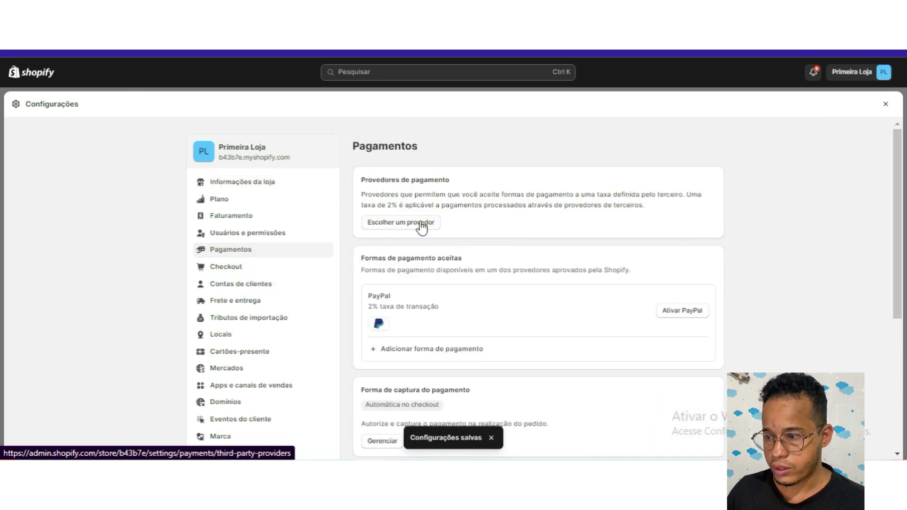
pyautogui.click(420, 227)
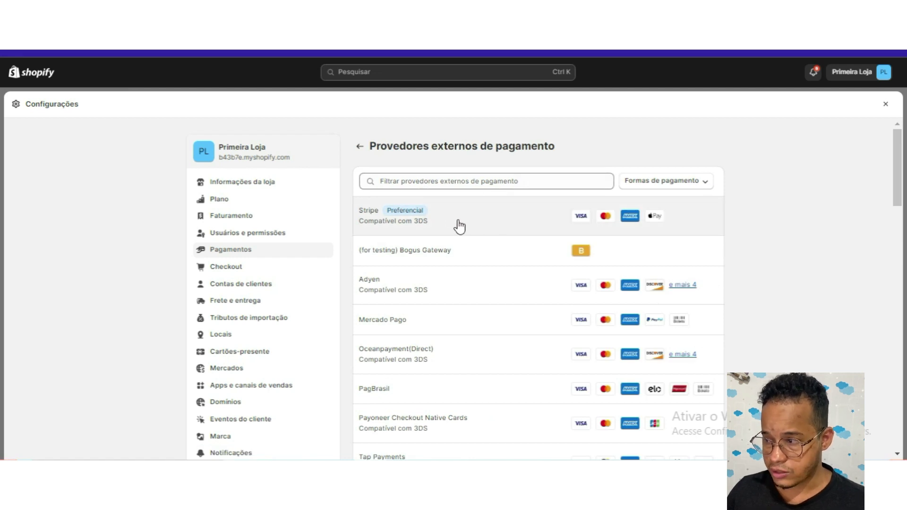
pyautogui.click(242, 183)
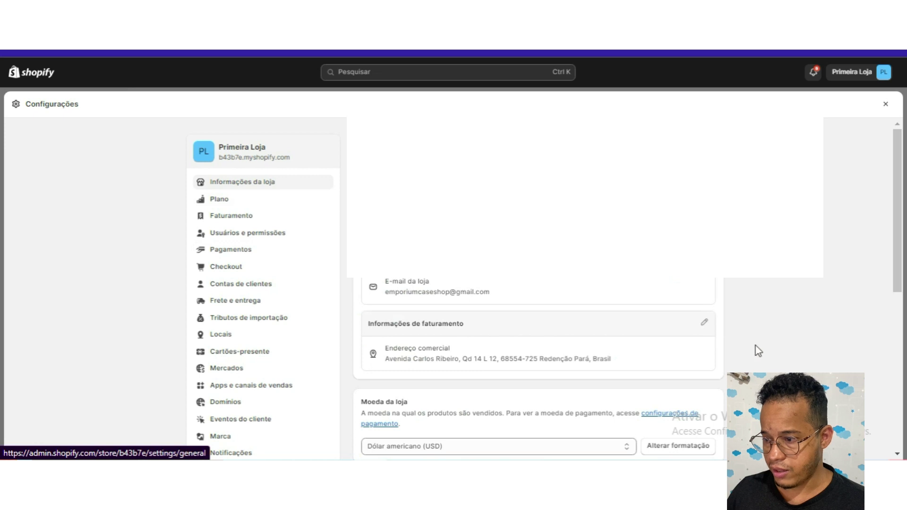
pyautogui.scroll(-5, 755, 345)
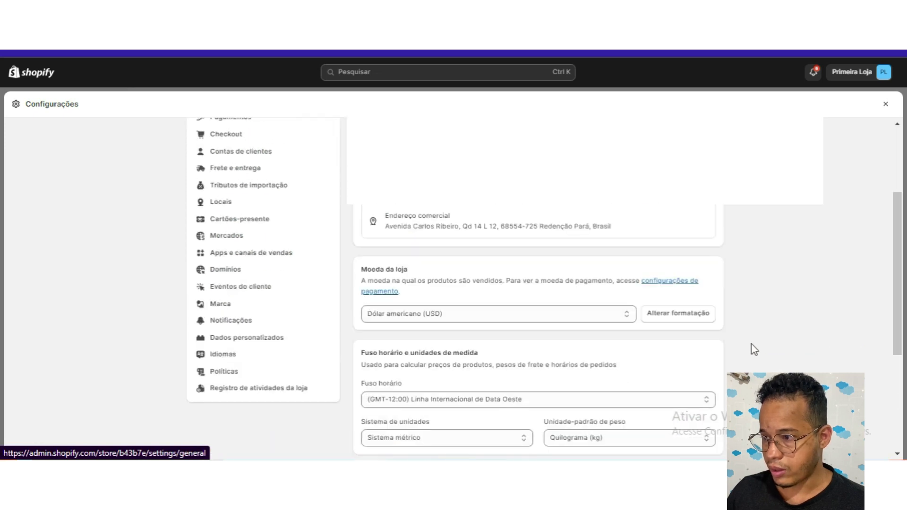
pyautogui.scroll(2, 544, 265)
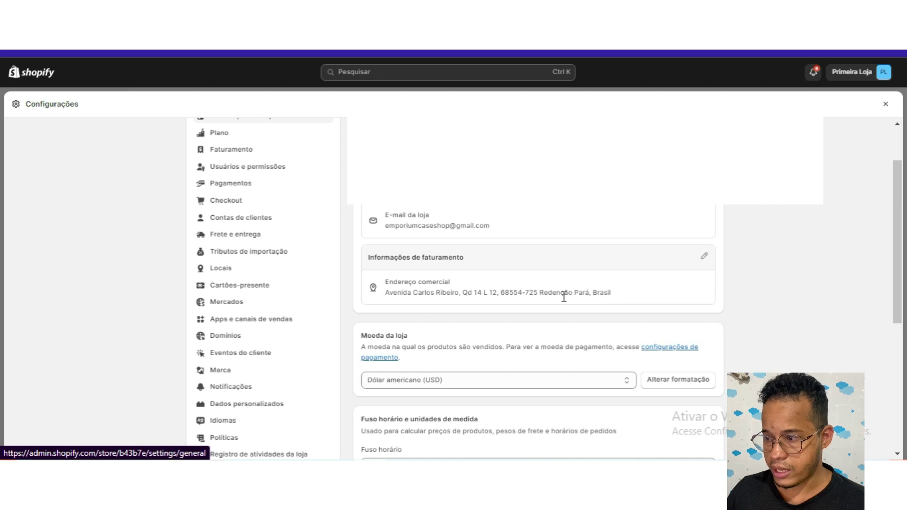
pyautogui.scroll(1, 349, 294)
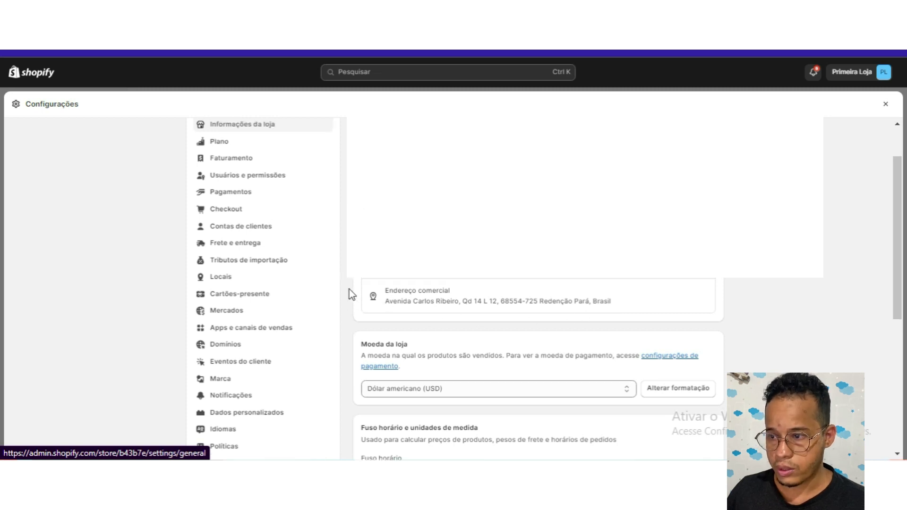
pyautogui.scroll(1, 350, 293)
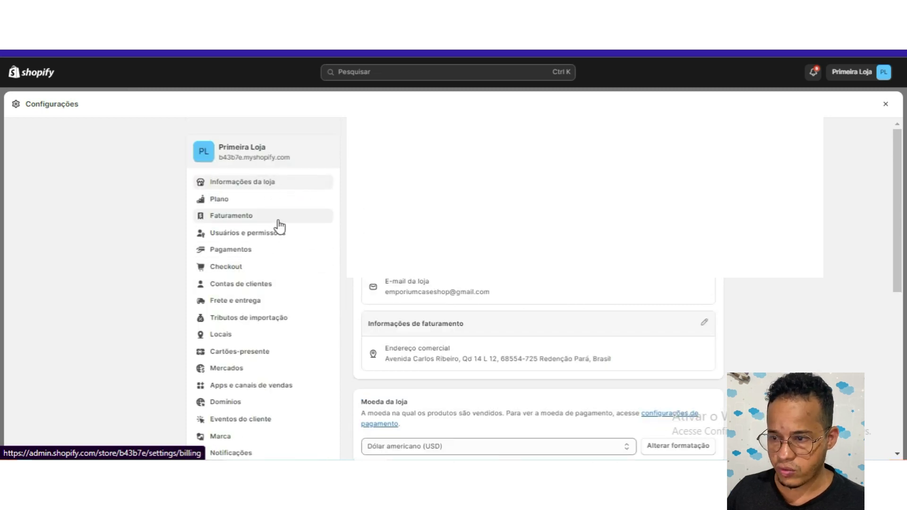
# Choose Stripe from the external payment providers in the payment settings and start connecting it
pyautogui.click(276, 250)
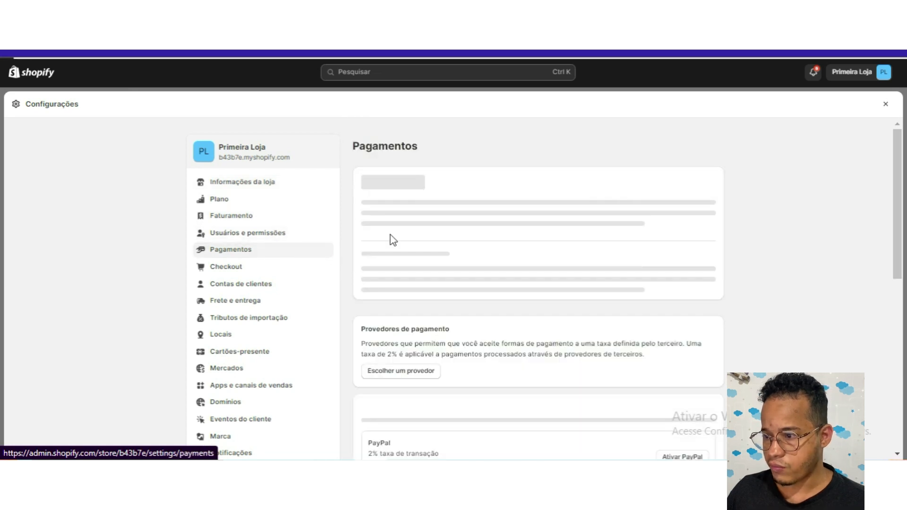
pyautogui.click(416, 222)
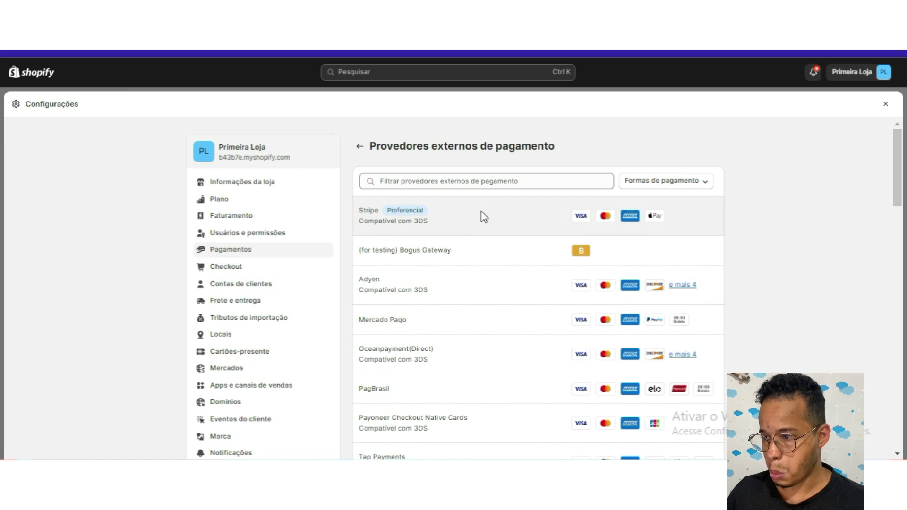
pyautogui.click(481, 211)
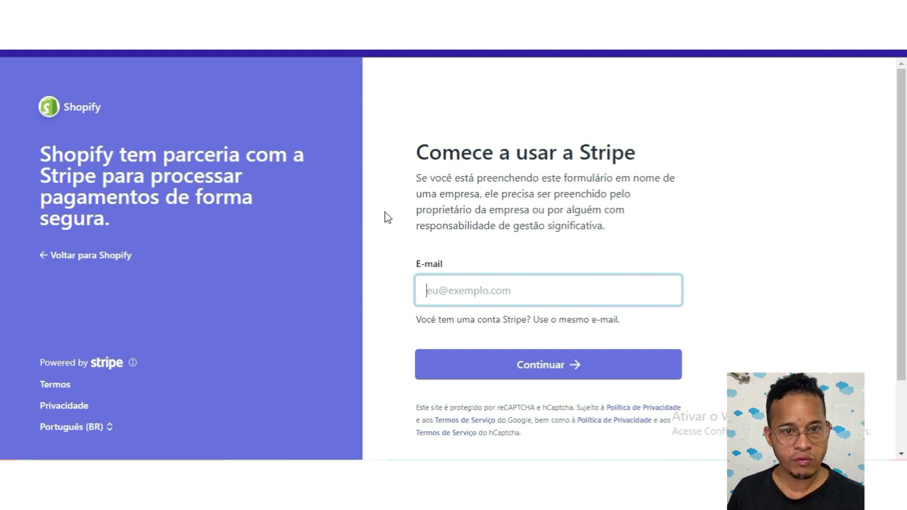
# Create a new Stripe account for Shopify instead of connecting an existing one, using the option for a new company
pyautogui.click(727, 284)
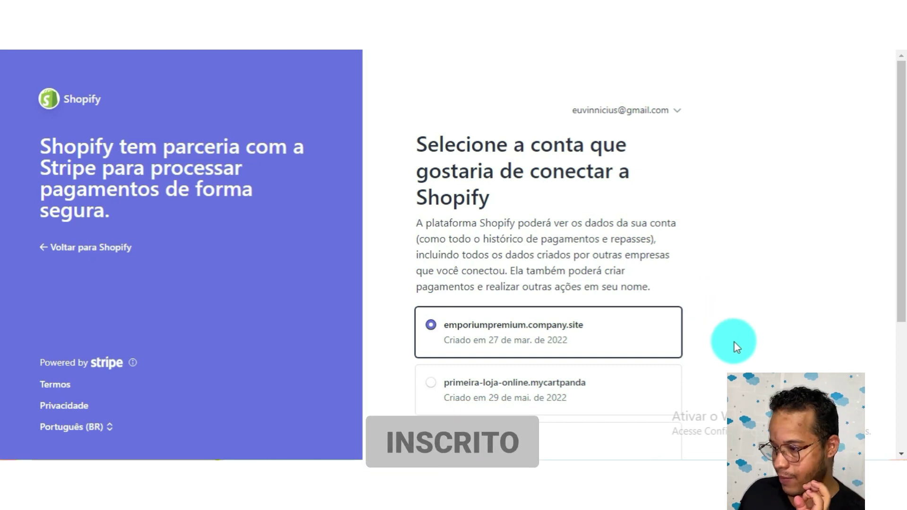
pyautogui.scroll(-1, 735, 341)
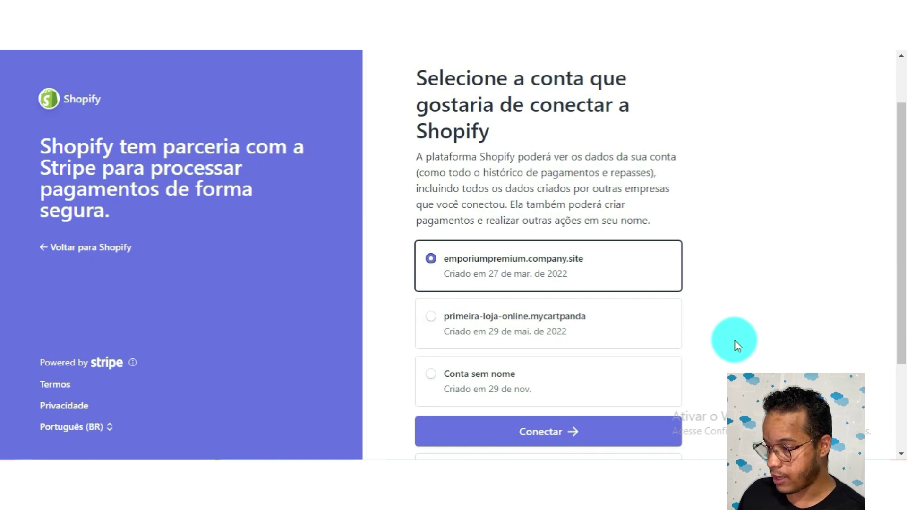
pyautogui.scroll(-1, 735, 341)
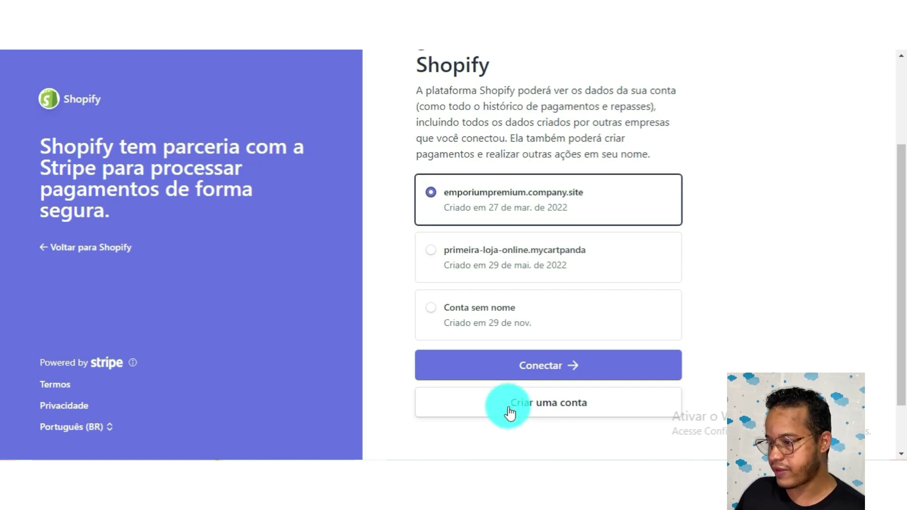
pyautogui.click(509, 413)
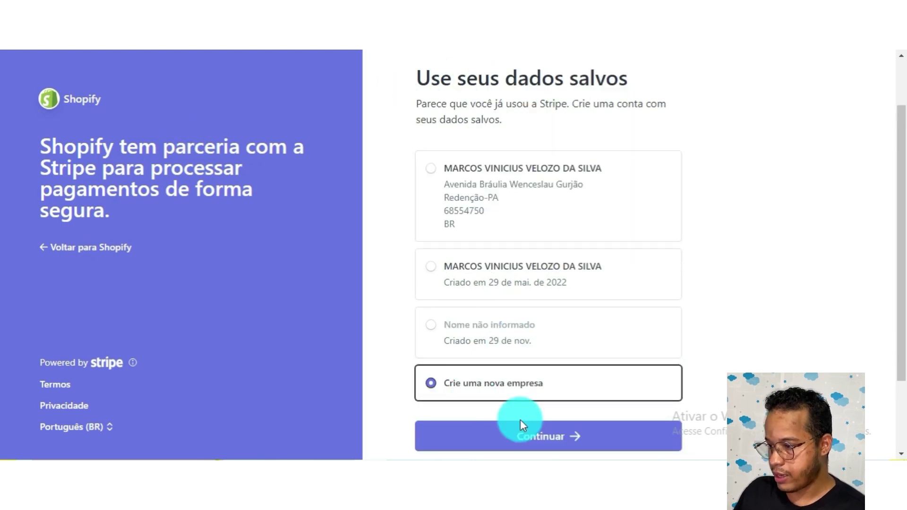
pyautogui.click(543, 439)
# Accept the irreversible-action notice for a Pessoa Física business in Brasil and continue to the company details
pyautogui.scroll(-3, 547, 326)
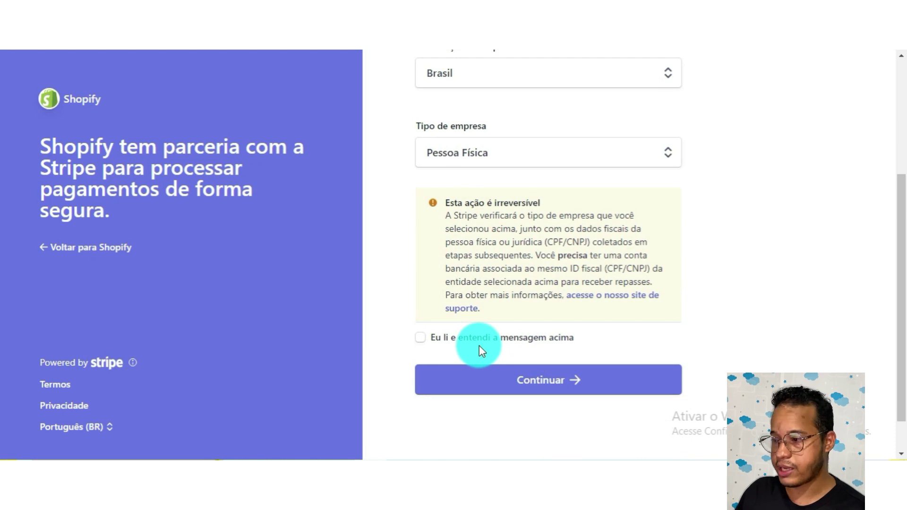
pyautogui.click(485, 339)
pyautogui.click(509, 385)
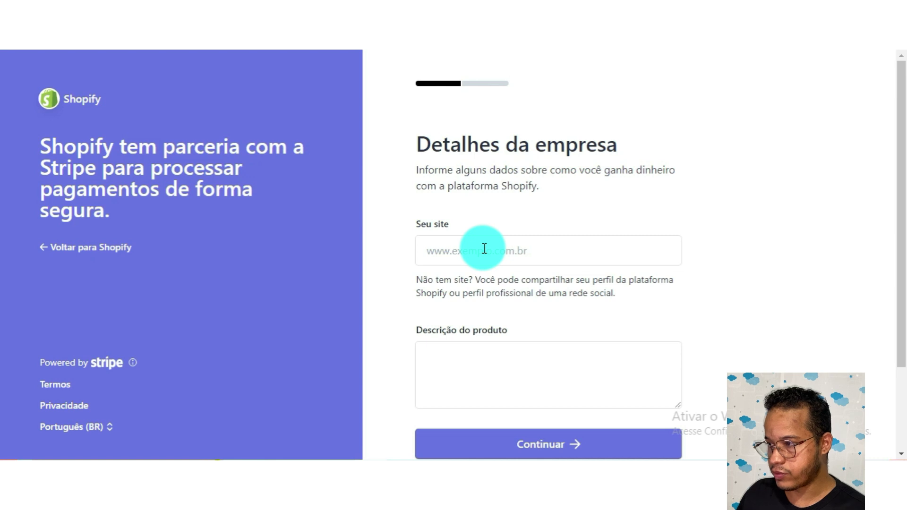
# Open the online store in a new browser tab, copy its web address, and return to the Stripe form
pyautogui.hotkey('ctrl', 't')
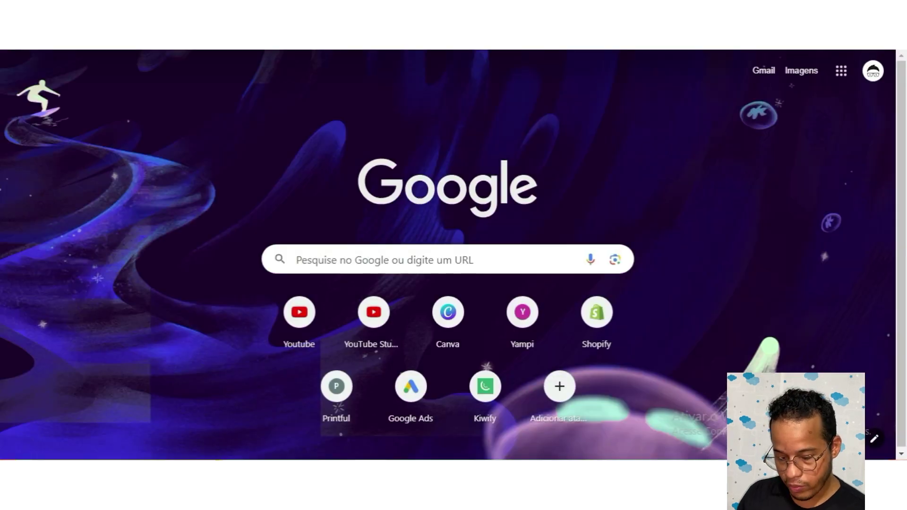
pyautogui.press('Return')
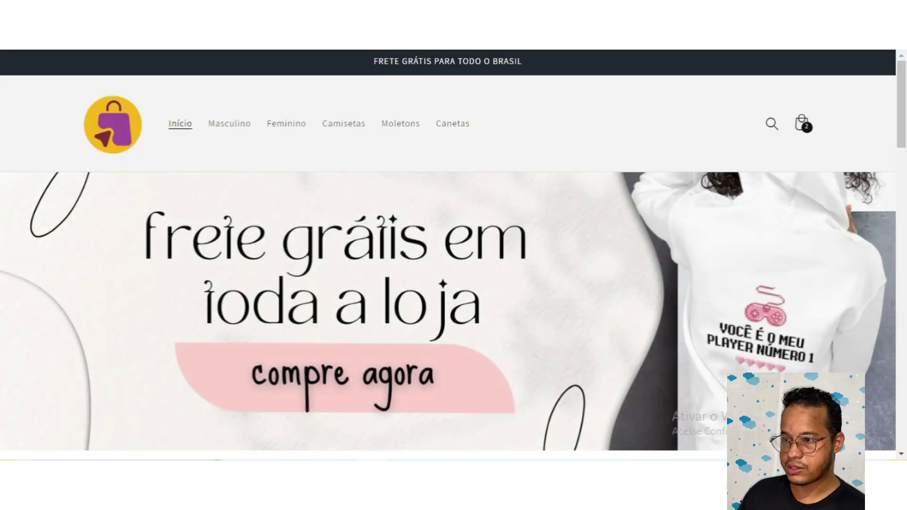
pyautogui.rightClick(186, 49)
pyautogui.click(233, 96)
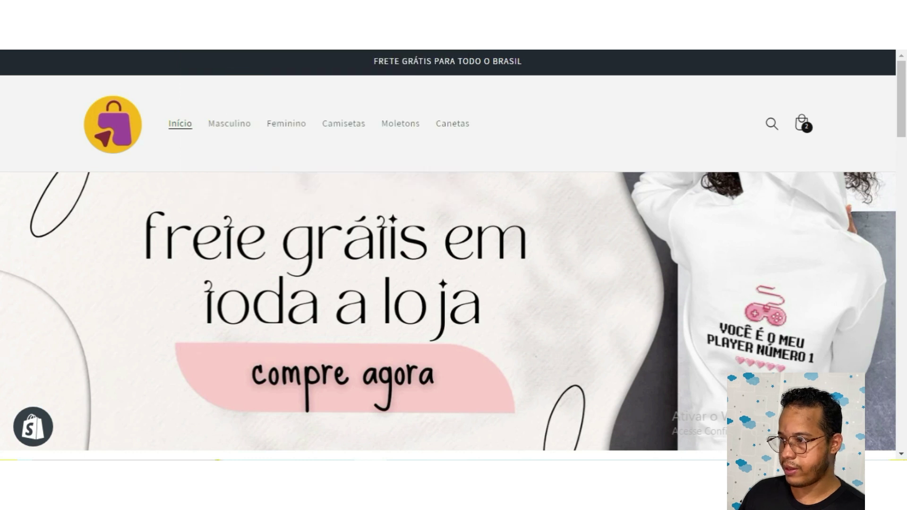
pyautogui.hotkey('ctrl', 'Tab')
pyautogui.hotkey('ctrl', 'Tab')
pyautogui.click(468, 250)
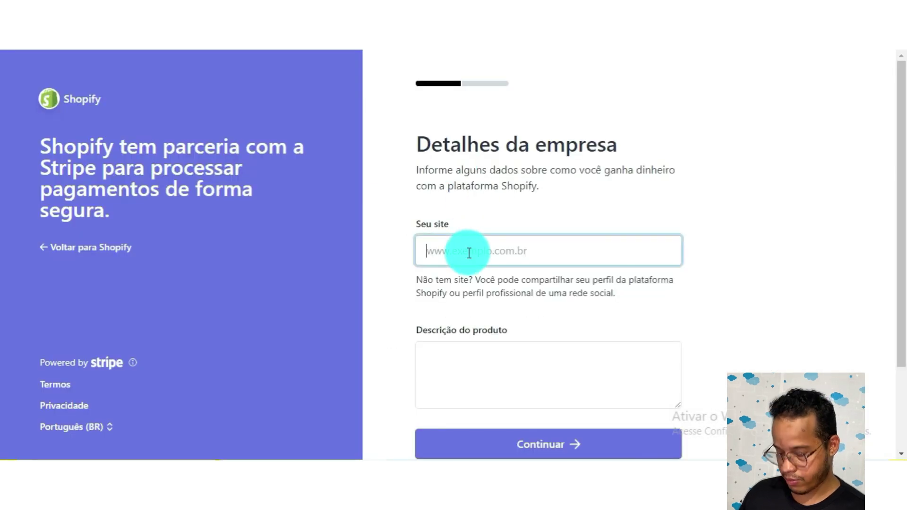
pyautogui.write('https://b43b7e.myshopify.com/')
pyautogui.scroll(-3, 537, 334)
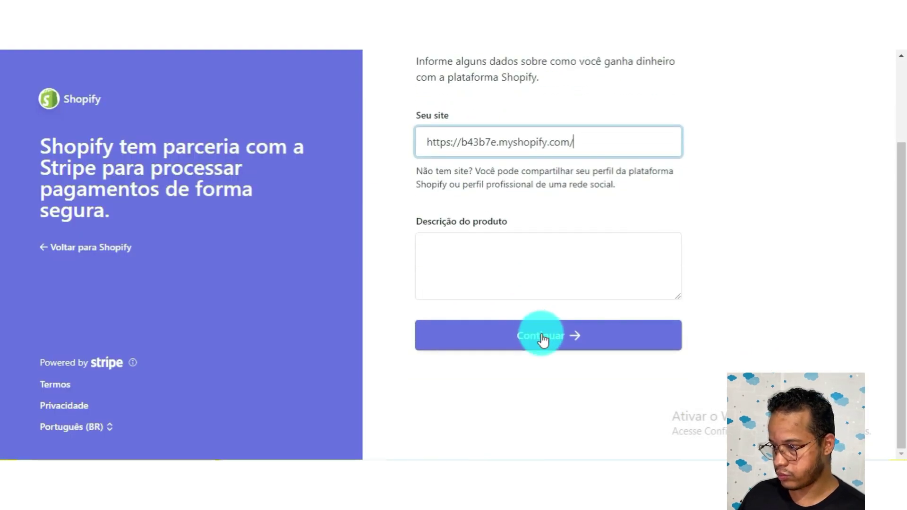
pyautogui.click(540, 334)
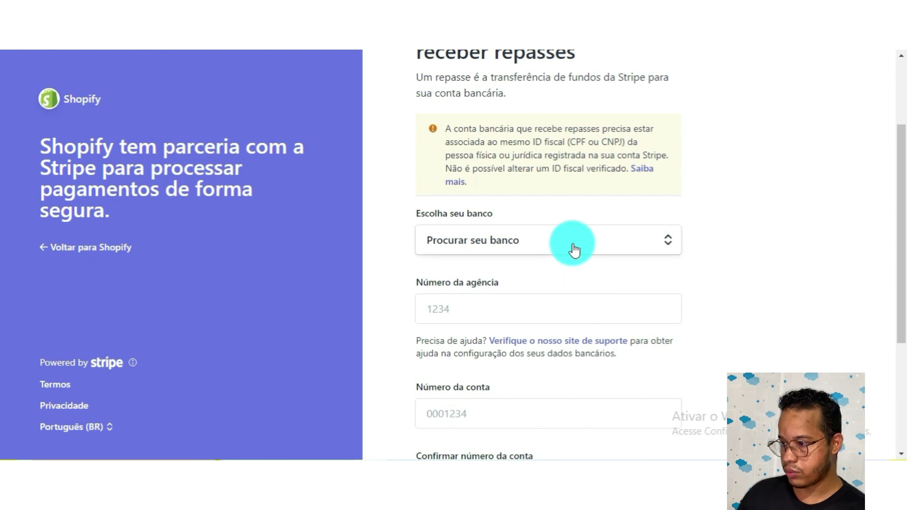
# Go through the payout details and account summary, then agree to the connected account terms and submit the Stripe registration
pyautogui.scroll(-2, 588, 269)
pyautogui.scroll(-2, 624, 308)
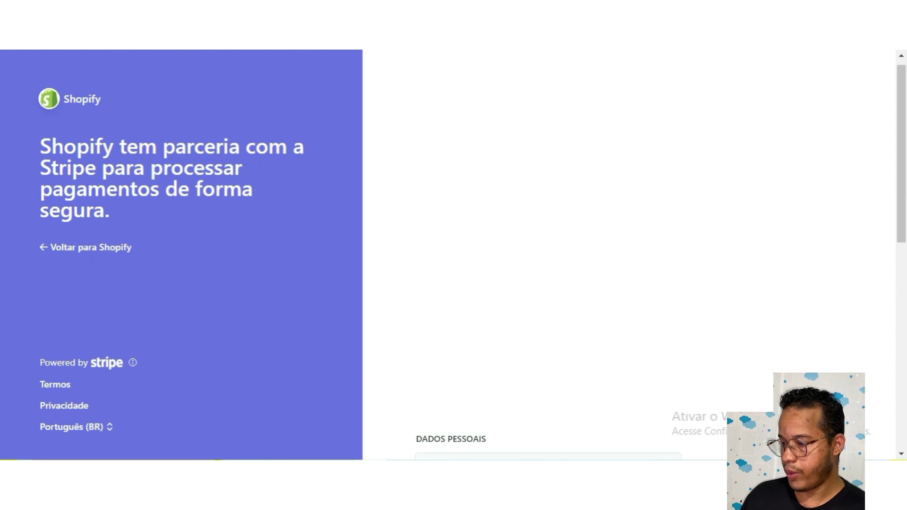
pyautogui.scroll(-3, 548, 255)
pyautogui.scroll(-5, 526, 343)
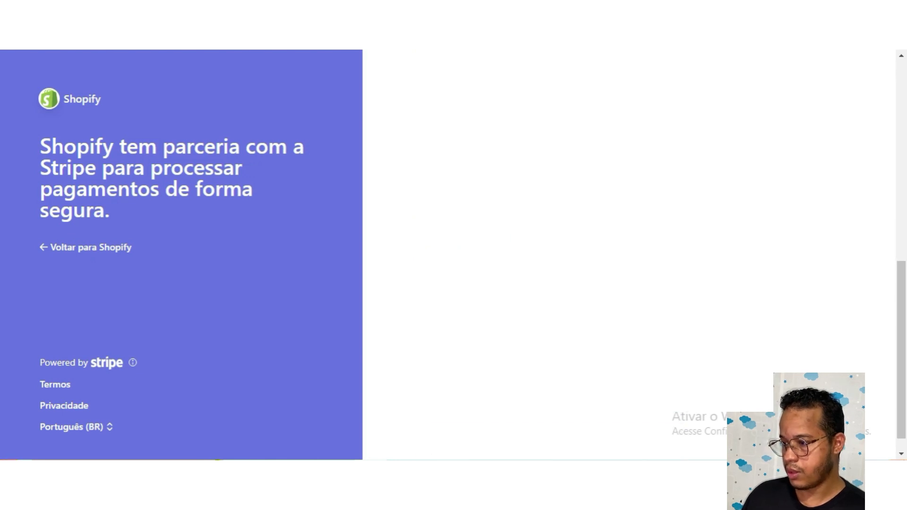
pyautogui.click(526, 344)
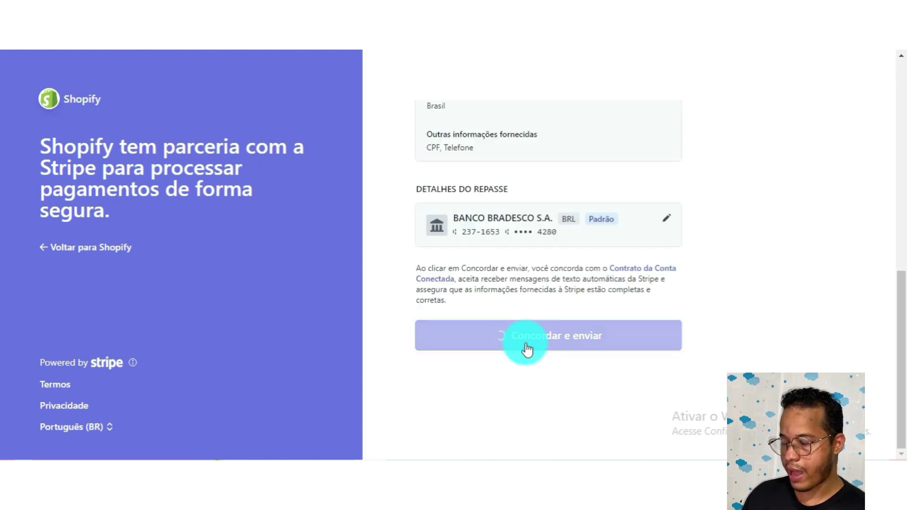